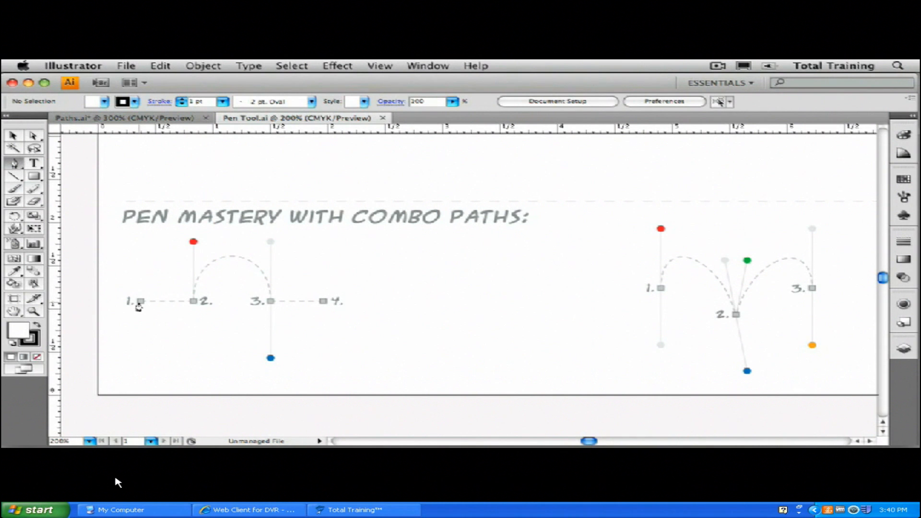
Draw a path from point 1 to point 2, pull a handle up from point 2, and drag point 3 down to form the arch.
{"action": "left_click", "coordinate": [139, 302]}
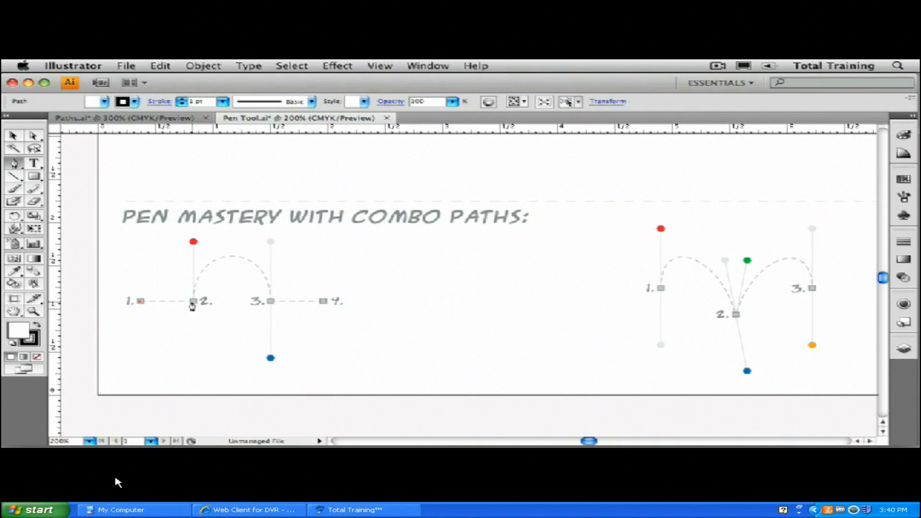
{"action": "left_click", "coordinate": [193, 302]}
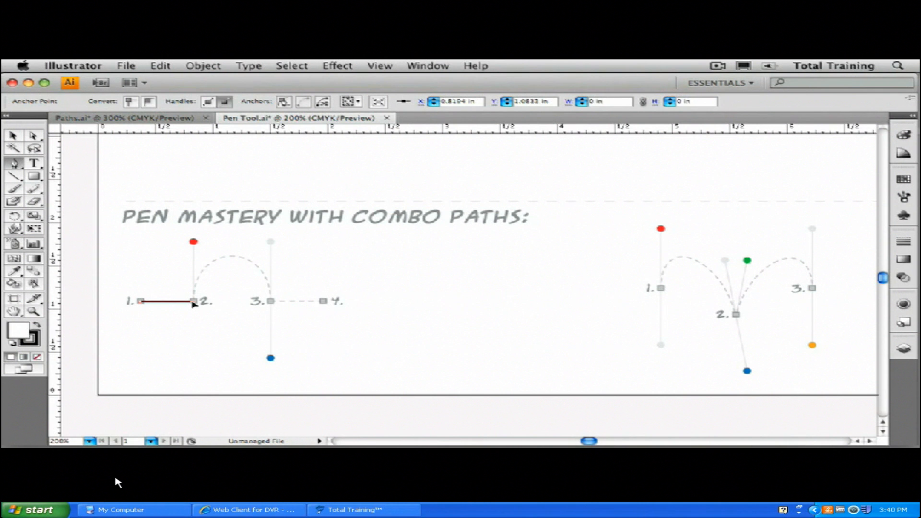
{"action": "left_click_drag", "start_coordinate": [194, 269], "coordinate": [195, 243]}
{"action": "left_click_drag", "start_coordinate": [271, 303], "coordinate": [270, 359]}
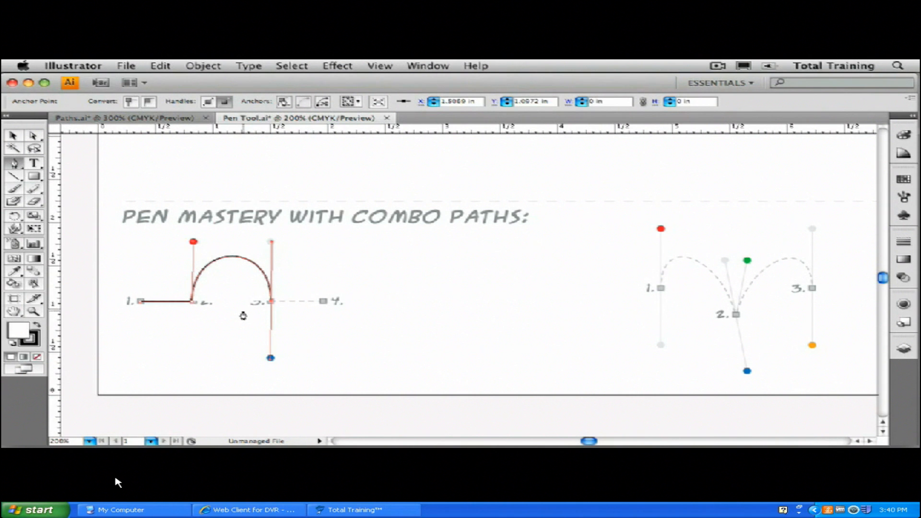
Set the fill to none, undo a curved segment, and remove point 3's handle to draw a straight segment to point 4.
{"action": "key", "text": "slash"}
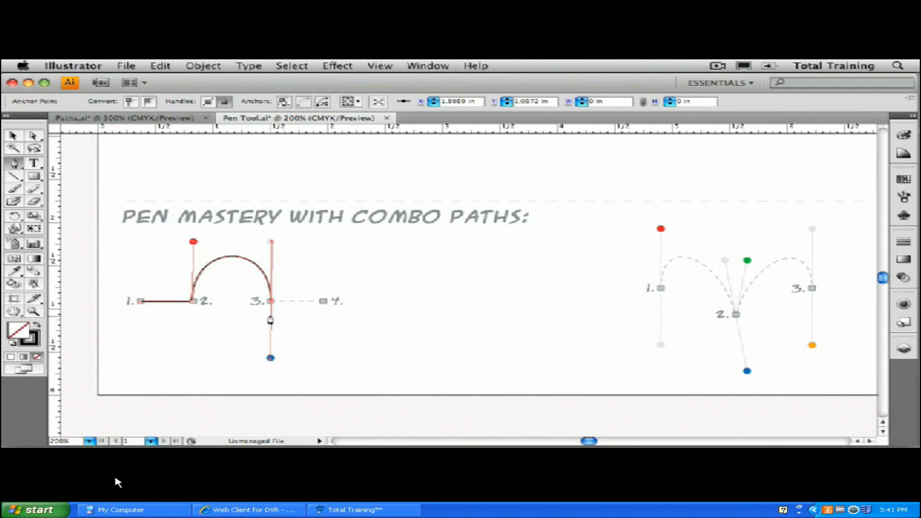
{"action": "left_click", "coordinate": [323, 303]}
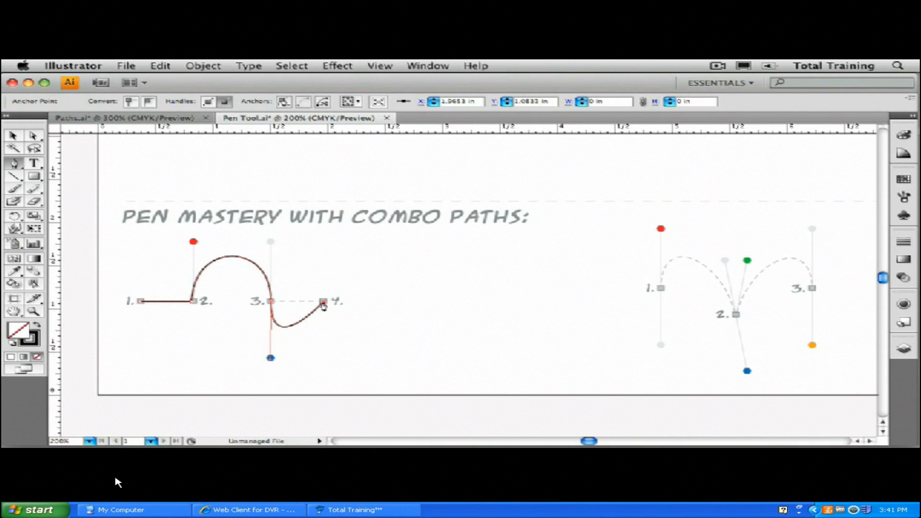
{"action": "key", "text": "super+z"}
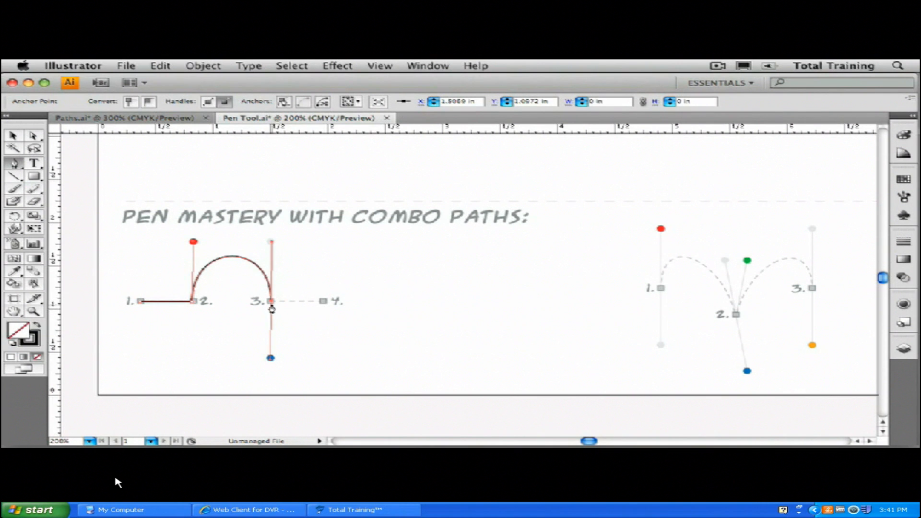
{"action": "left_click", "coordinate": [270, 302]}
{"action": "left_click", "coordinate": [323, 302]}
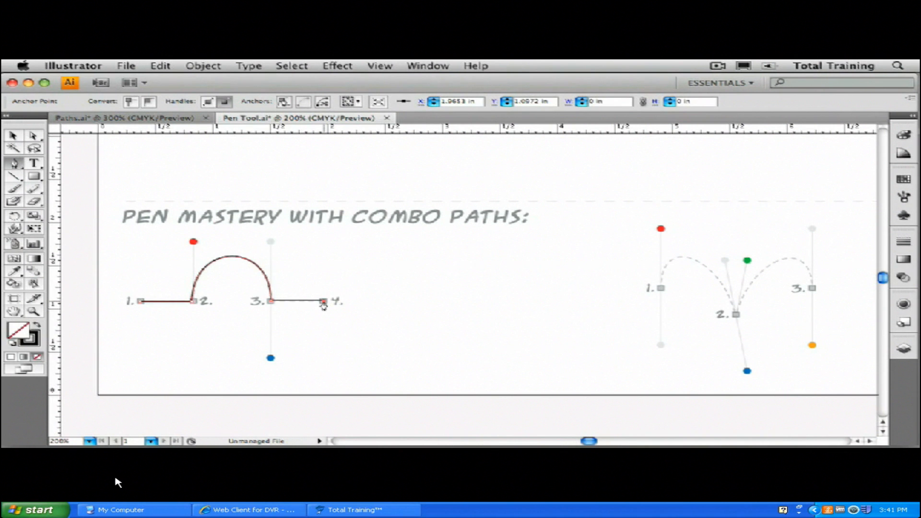
Finish the combo path, then select it and delete it to start over.
{"action": "key", "text": "super"}
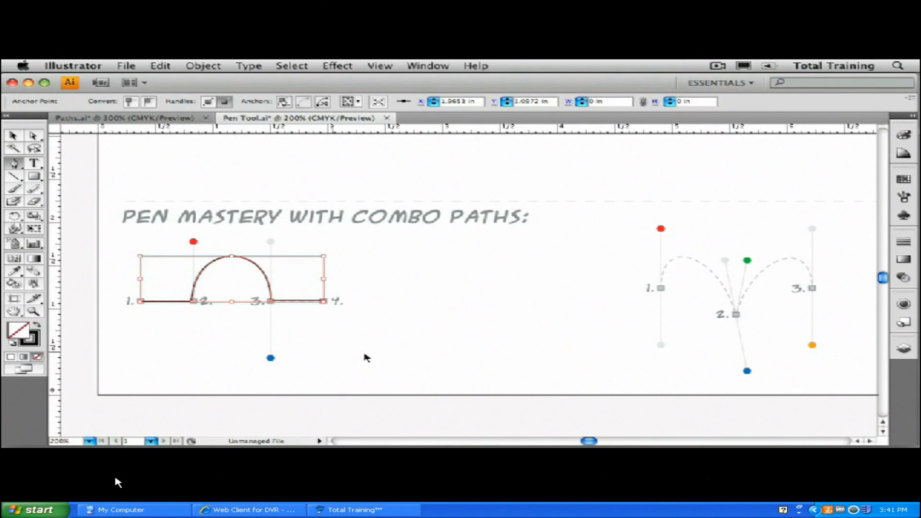
{"action": "left_click", "coordinate": [381, 330], "text": "super"}
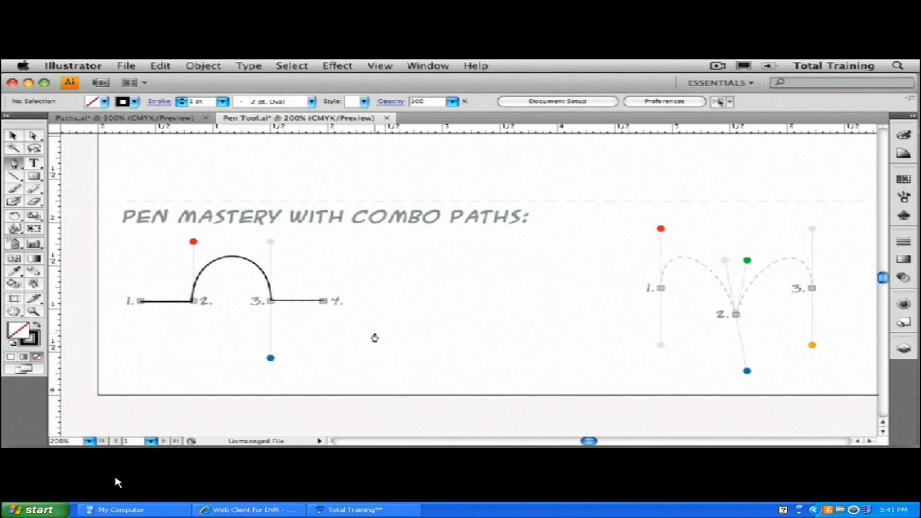
{"action": "left_click", "coordinate": [305, 302], "text": "super"}
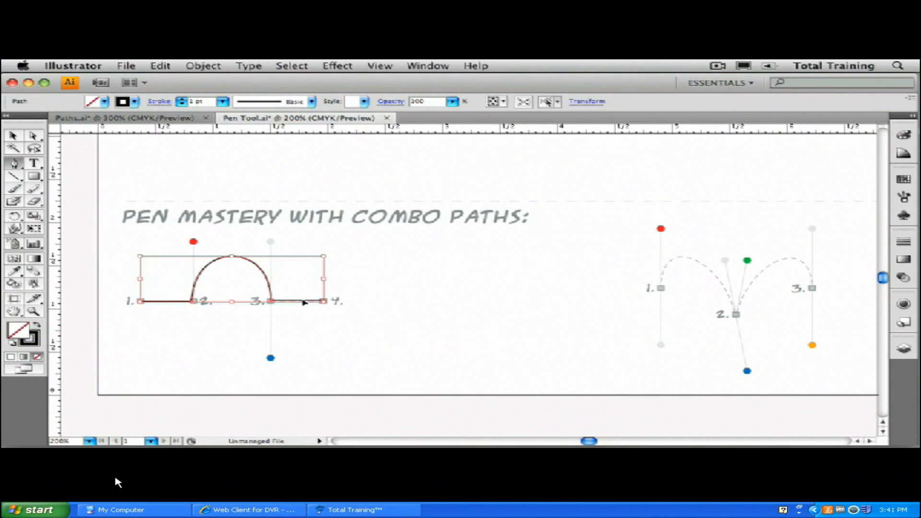
{"action": "left_click", "coordinate": [300, 342], "text": "super"}
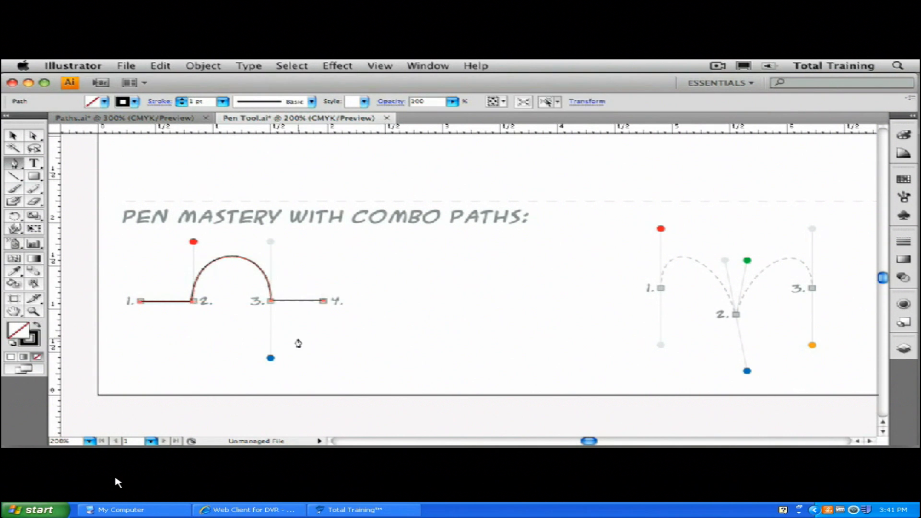
Redraw the combo path: straight segment from point 1 to 2, handle up from point 2, arch down into point 3.
{"action": "left_click", "coordinate": [140, 302]}
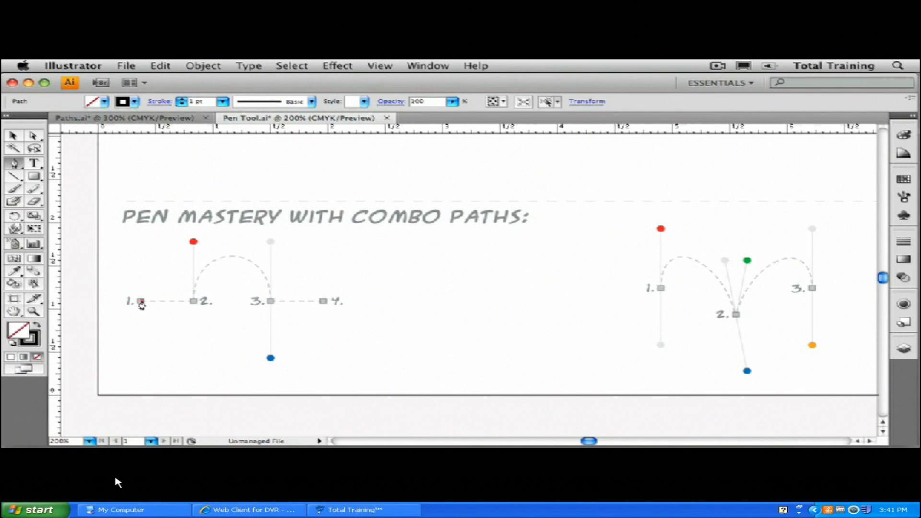
{"action": "left_click", "coordinate": [193, 302]}
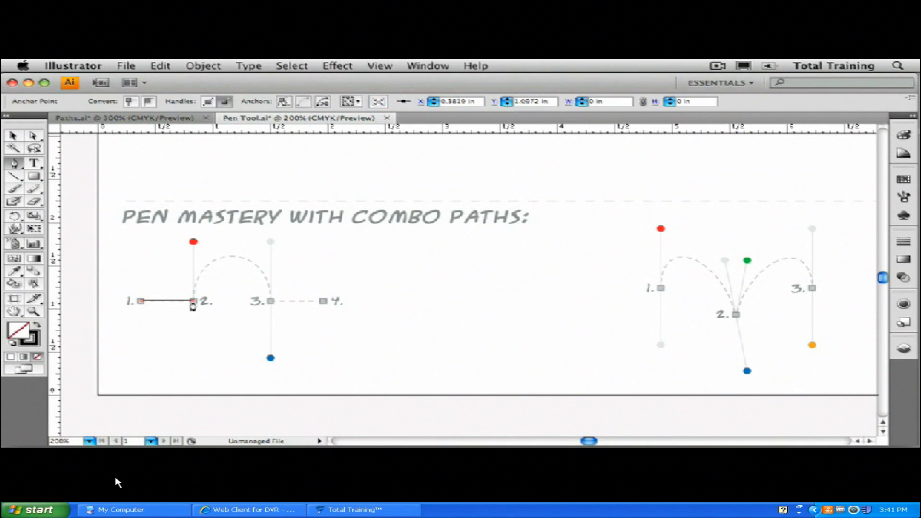
{"action": "left_click_drag", "start_coordinate": [193, 302], "coordinate": [194, 243]}
{"action": "left_click", "coordinate": [271, 302]}
{"action": "left_click_drag", "start_coordinate": [272, 303], "coordinate": [271, 363]}
Remove point 3's outgoing handle, add a straight segment to point 4, and end the path.
{"action": "left_click", "coordinate": [269, 303]}
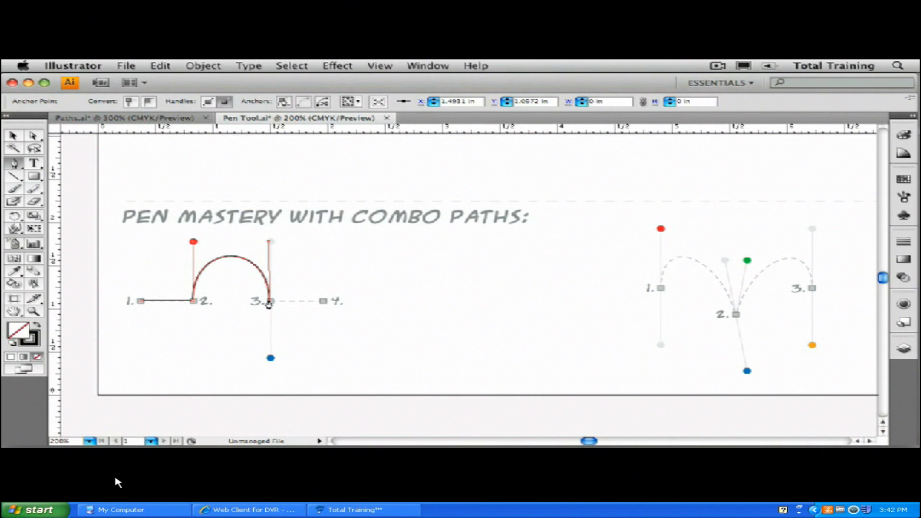
{"action": "left_click", "coordinate": [323, 302]}
{"action": "left_click", "coordinate": [324, 301]}
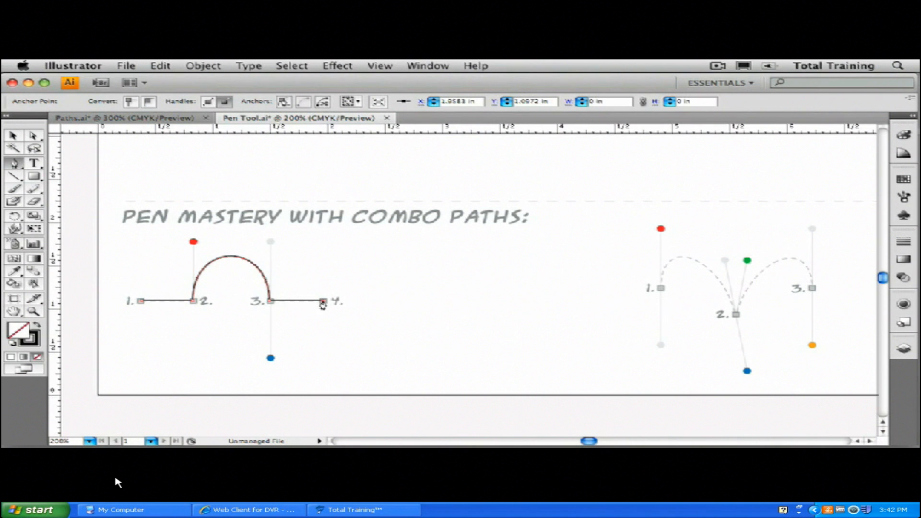
{"action": "left_click", "coordinate": [358, 315], "text": "super"}
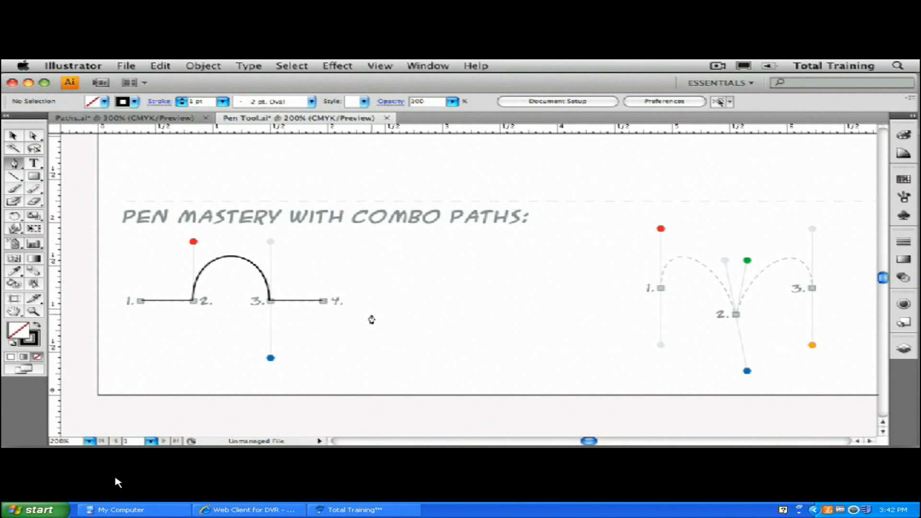
Draw the M-shaped path: handle up from point 1, point 2 dragged down with its handle redirected up, point 3 dragged down.
{"action": "left_click_drag", "start_coordinate": [562, 315], "coordinate": [397, 302]}
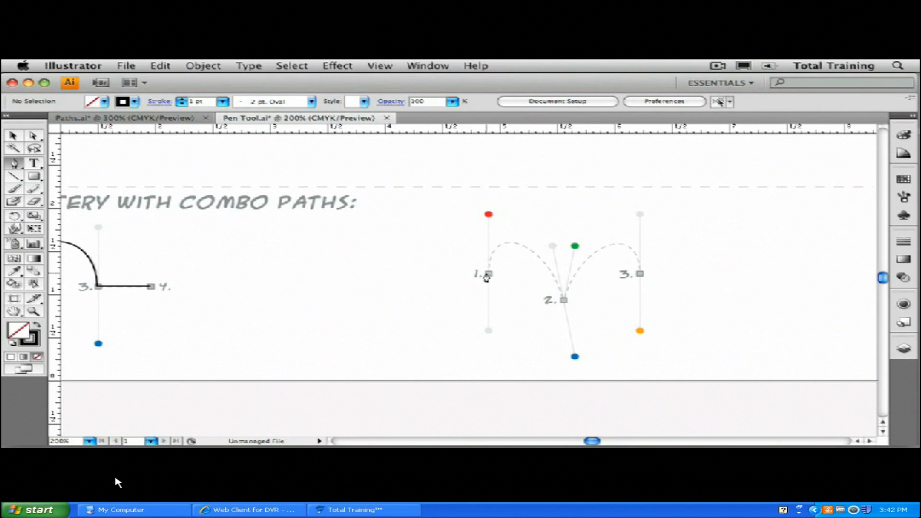
{"action": "left_click_drag", "start_coordinate": [488, 274], "coordinate": [488, 214]}
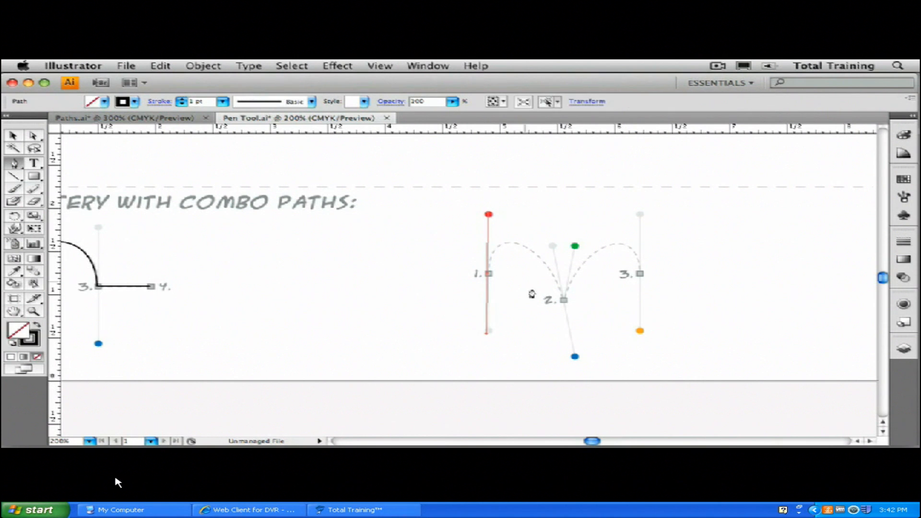
{"action": "left_click_drag", "start_coordinate": [564, 302], "coordinate": [574, 361]}
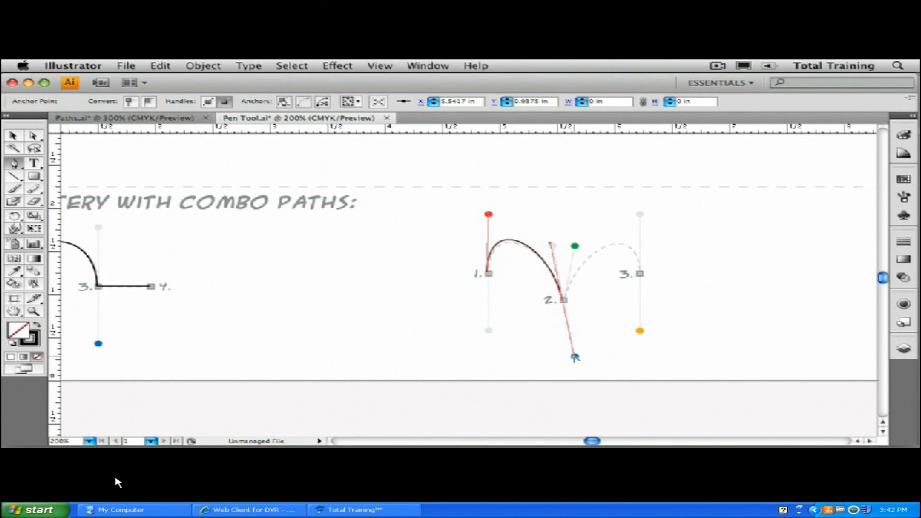
{"action": "left_click_drag", "start_coordinate": [575, 357], "coordinate": [577, 247]}
{"action": "left_click_drag", "start_coordinate": [577, 248], "coordinate": [576, 247]}
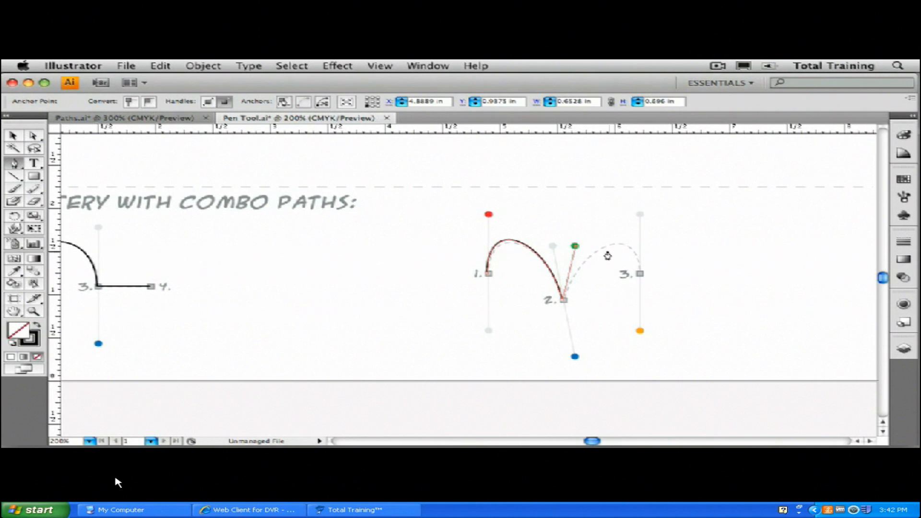
{"action": "left_click_drag", "start_coordinate": [640, 275], "coordinate": [640, 333]}
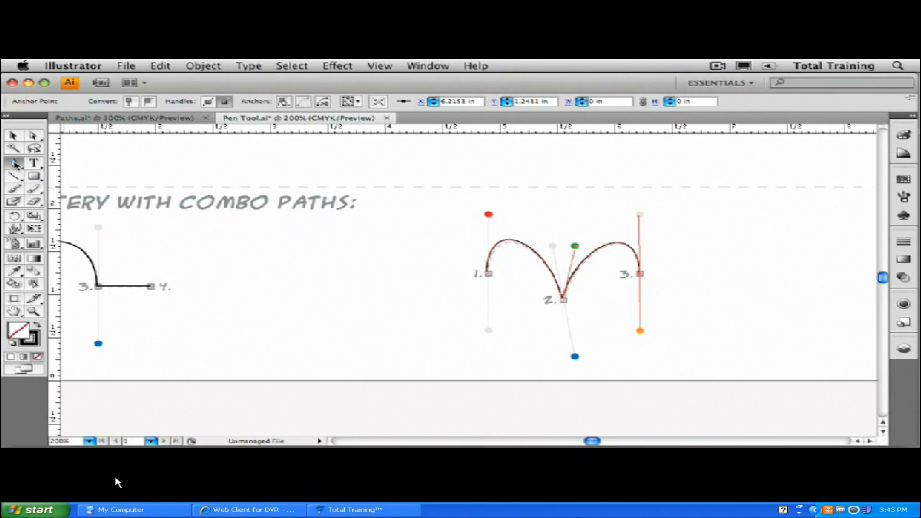
Draw a closed shape with the Pen tool, using corner points on top and two curved points along the bottom.
{"action": "left_click", "coordinate": [15, 164]}
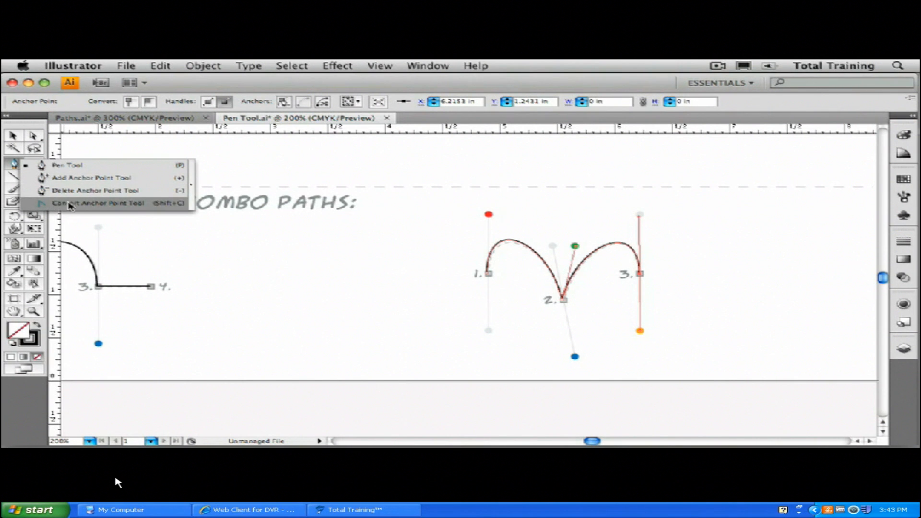
{"action": "left_click", "coordinate": [103, 206]}
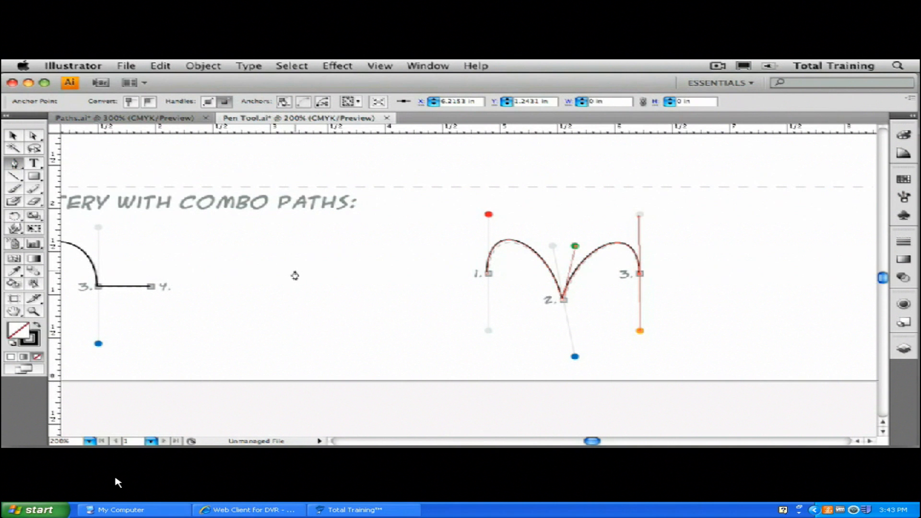
{"action": "left_click", "coordinate": [323, 275], "text": "ctrl"}
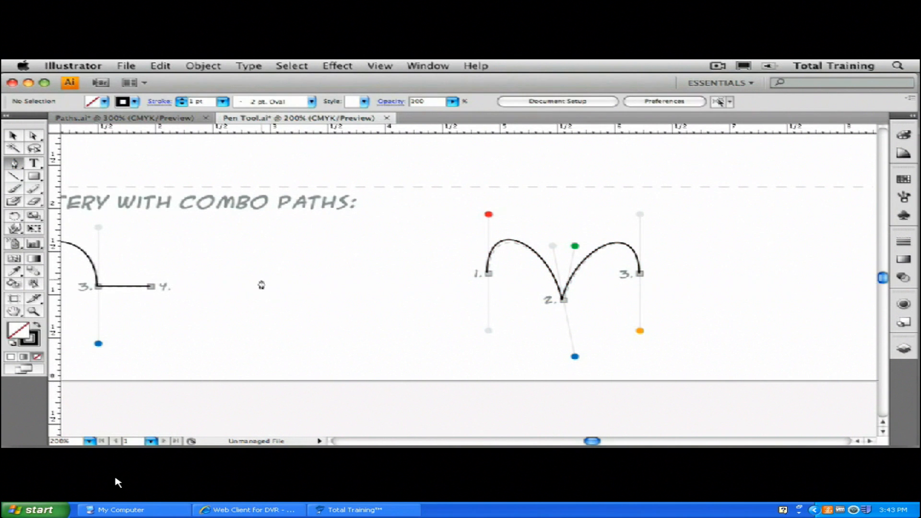
{"action": "left_click", "coordinate": [240, 288]}
{"action": "left_click", "coordinate": [272, 251]}
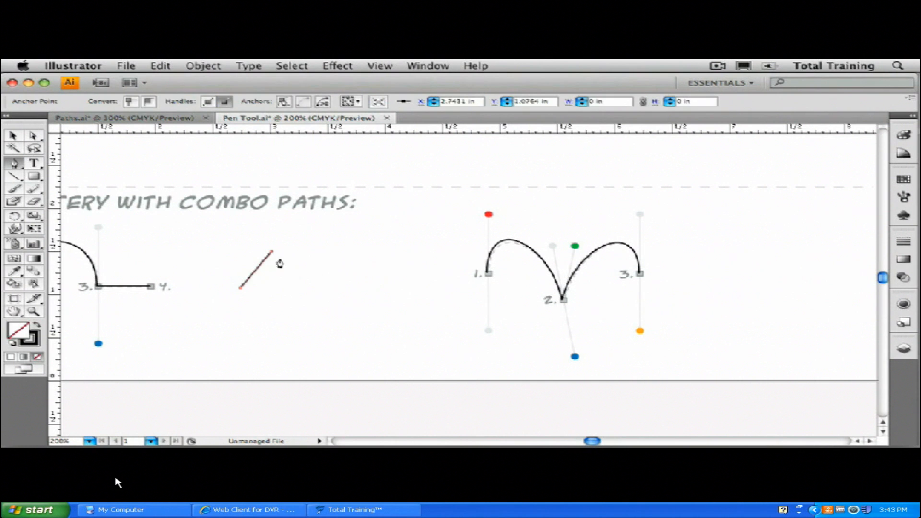
{"action": "left_click", "coordinate": [339, 253]}
{"action": "left_click", "coordinate": [338, 299]}
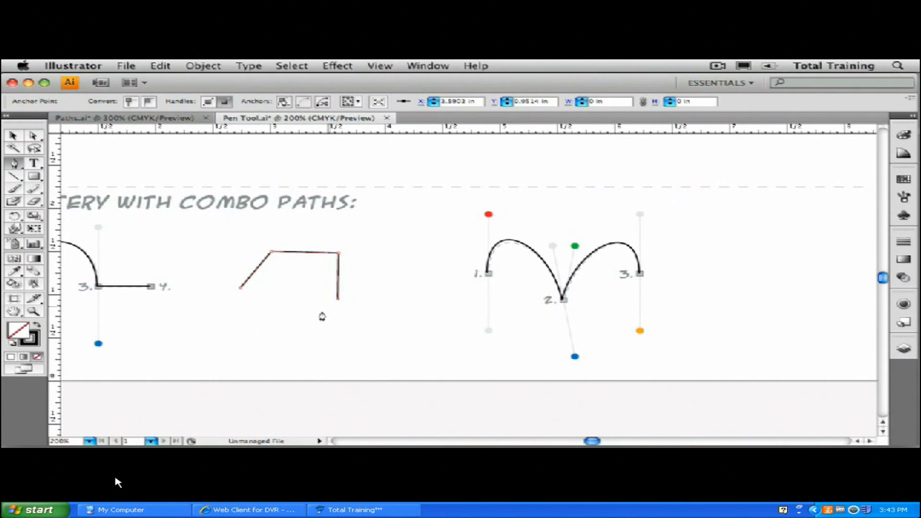
{"action": "left_click_drag", "start_coordinate": [279, 326], "coordinate": [248, 353]}
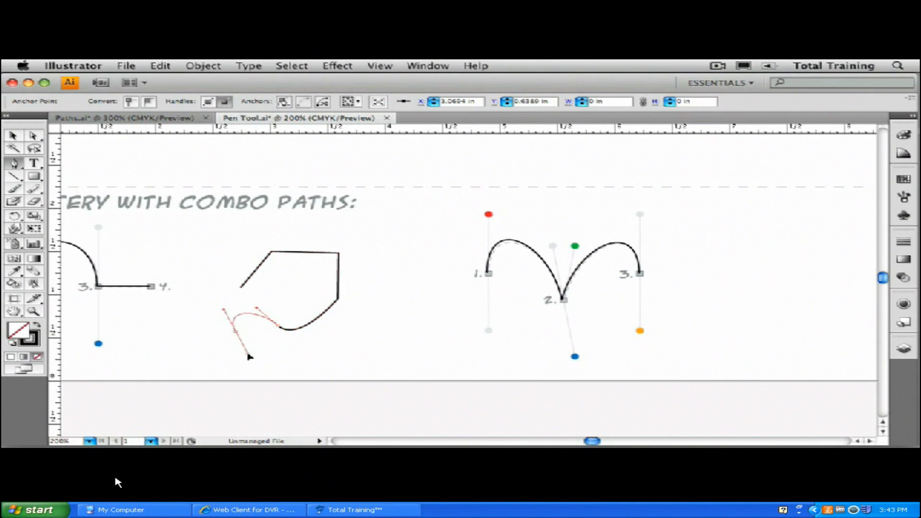
{"action": "left_click_drag", "start_coordinate": [186, 320], "coordinate": [202, 304]}
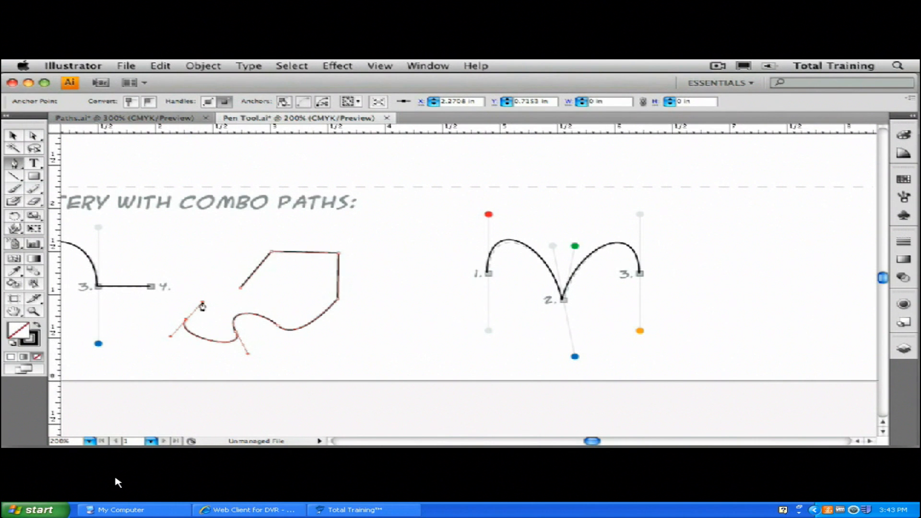
{"action": "left_click", "coordinate": [240, 289]}
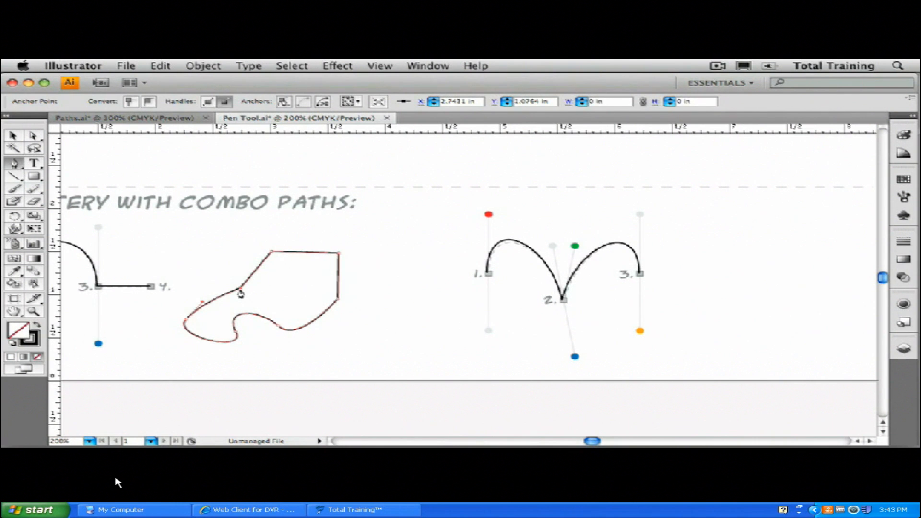
Convert the two curved bottom points of the shape to corner points with the Convert Anchor Point tool.
{"action": "left_click_drag", "start_coordinate": [14, 164], "coordinate": [74, 205]}
{"action": "left_click", "coordinate": [279, 327]}
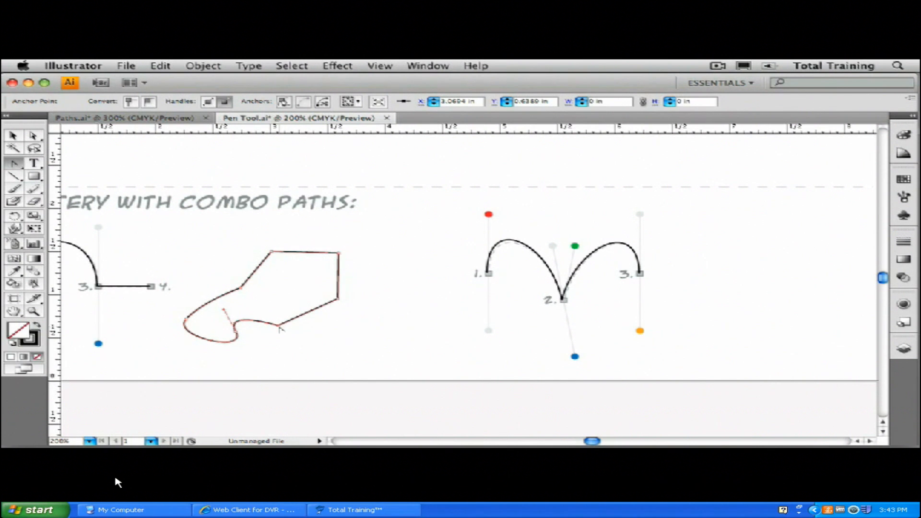
{"action": "left_click", "coordinate": [235, 332]}
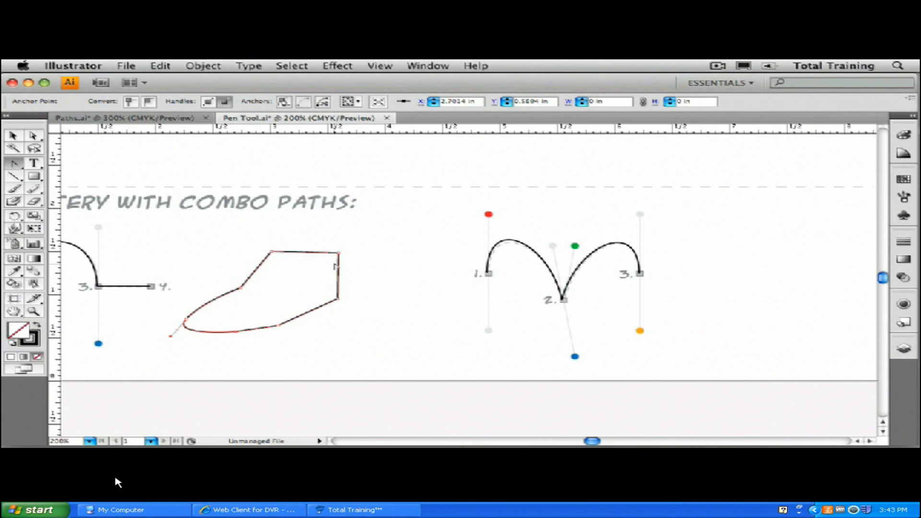
Pull curve handles out of the shape's upper-right and upper-left corner points to round its top.
{"action": "left_click_drag", "start_coordinate": [339, 254], "coordinate": [360, 271]}
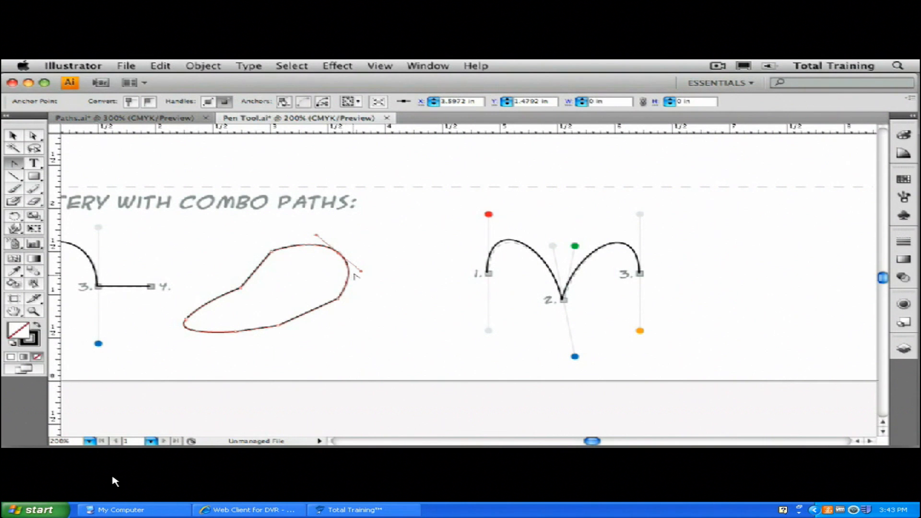
{"action": "left_click_drag", "start_coordinate": [361, 271], "coordinate": [297, 269]}
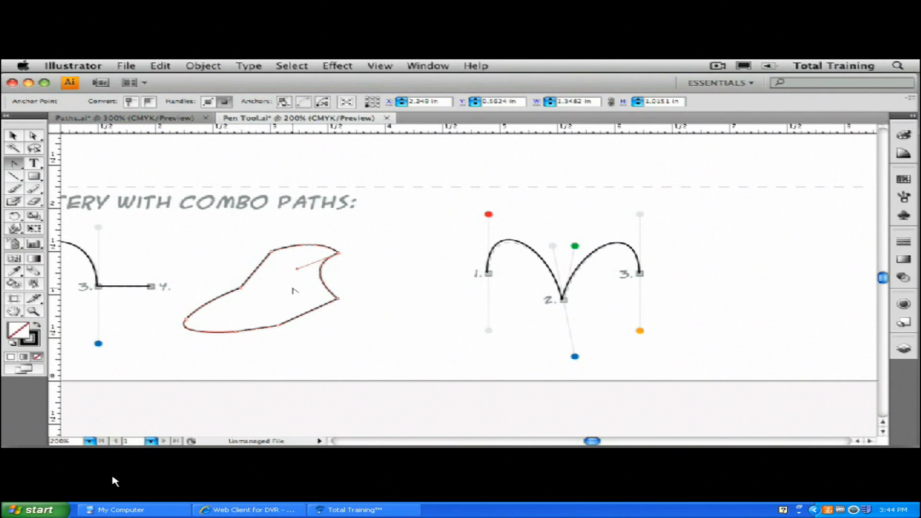
{"action": "left_click_drag", "start_coordinate": [272, 252], "coordinate": [288, 221]}
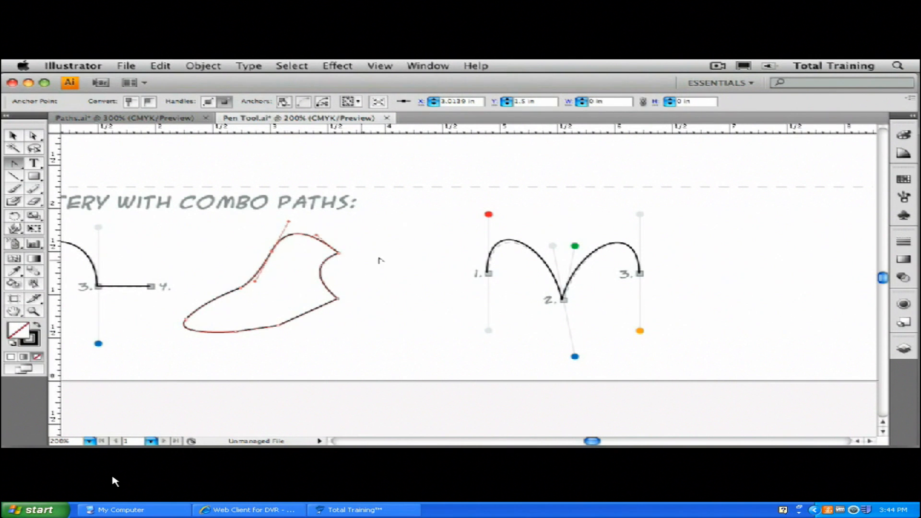